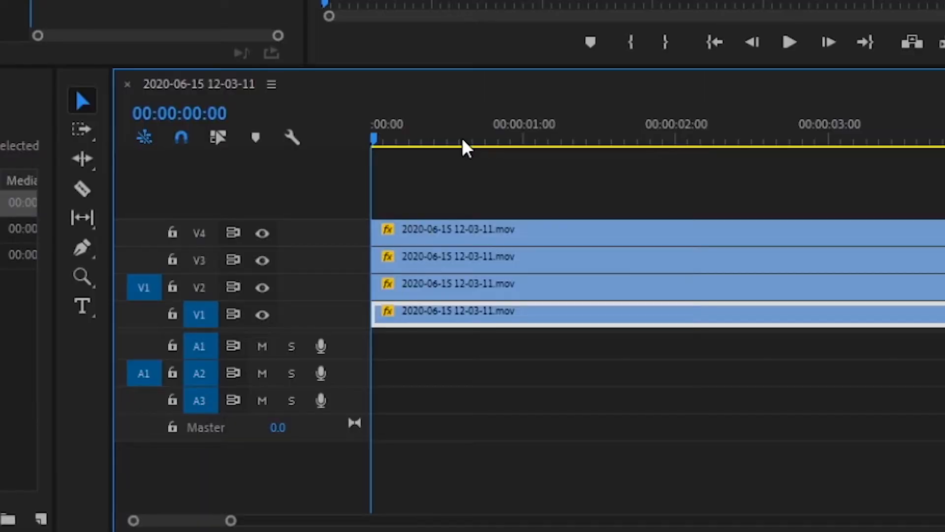
Scale the first clip to 50 and move it to position 482, 274 in the frame's upper-left quadrant
key(space)
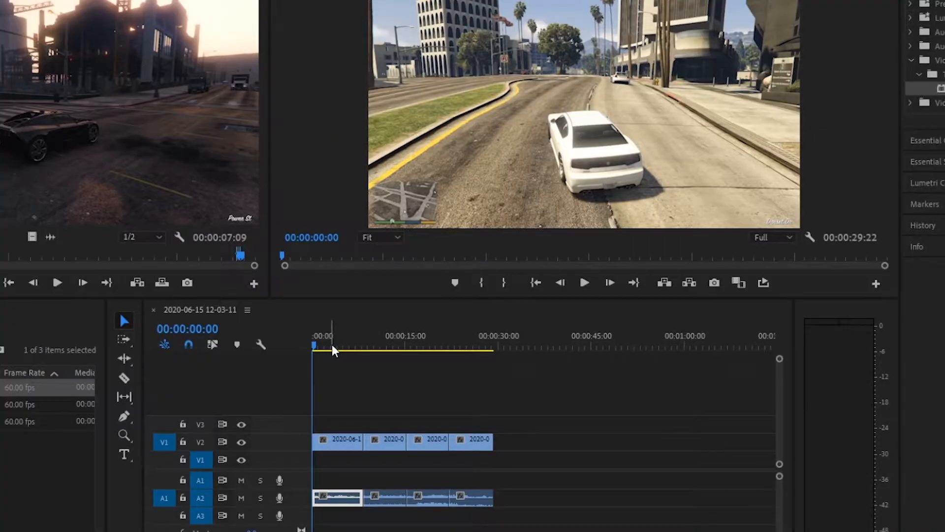
drag(333, 346, 305, 348)
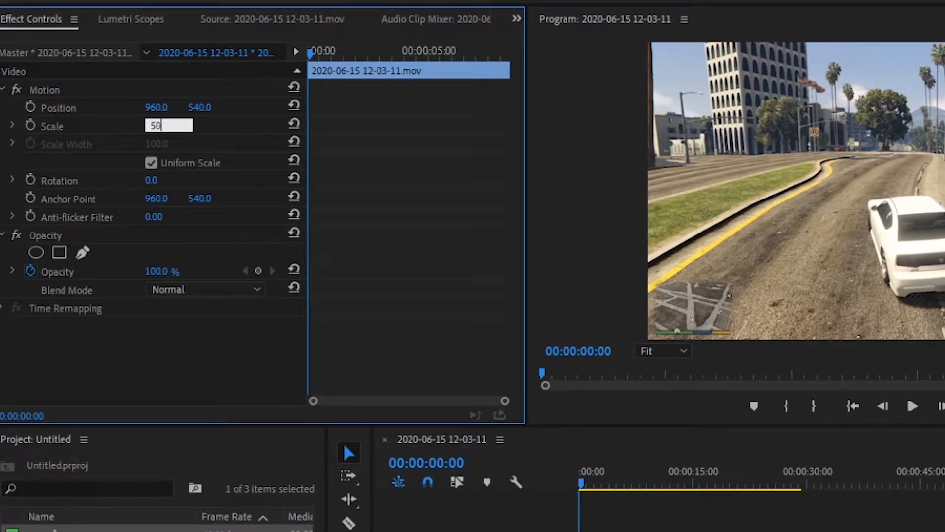
key(Return)
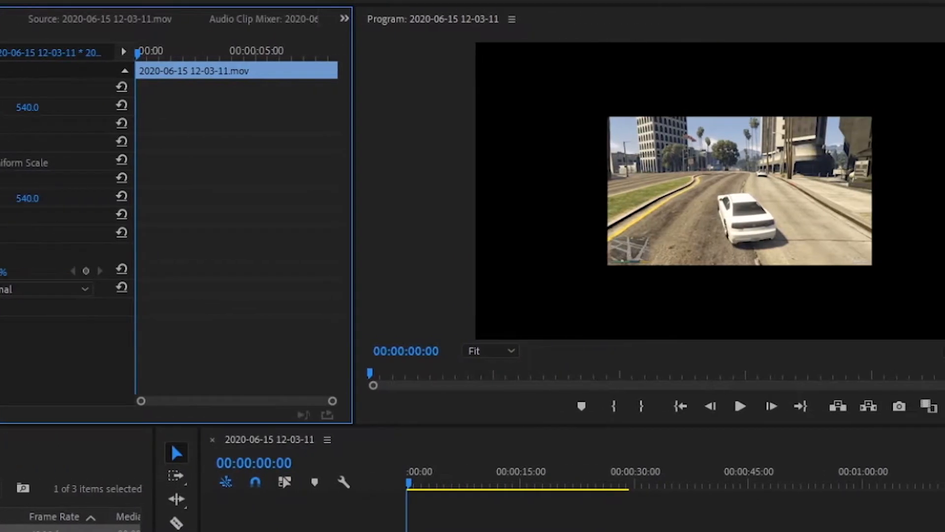
mouse_move(5, 105)
mouse_down()
mouse_move(25, 104)
mouse_move(1, 105)
mouse_up()
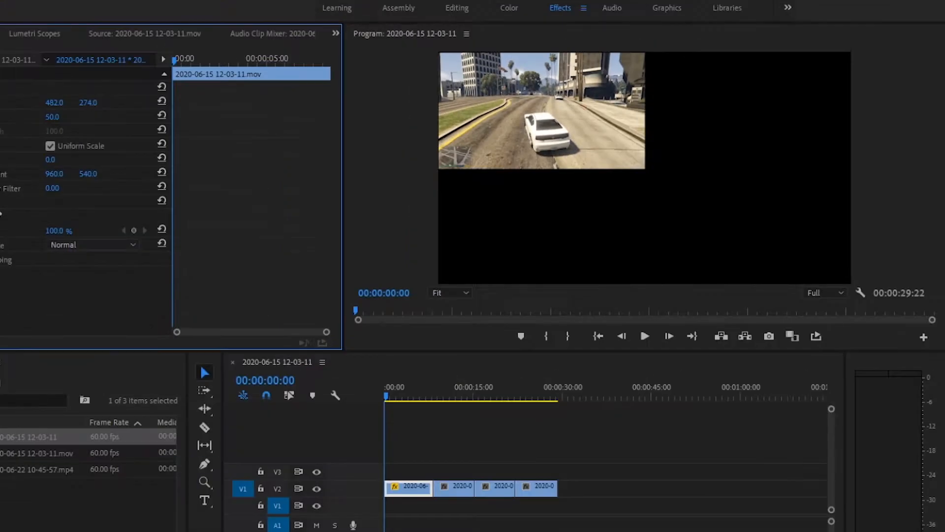
Copy the first clip and paste its attributes onto the second clip in the sequence
right_click(409, 486)
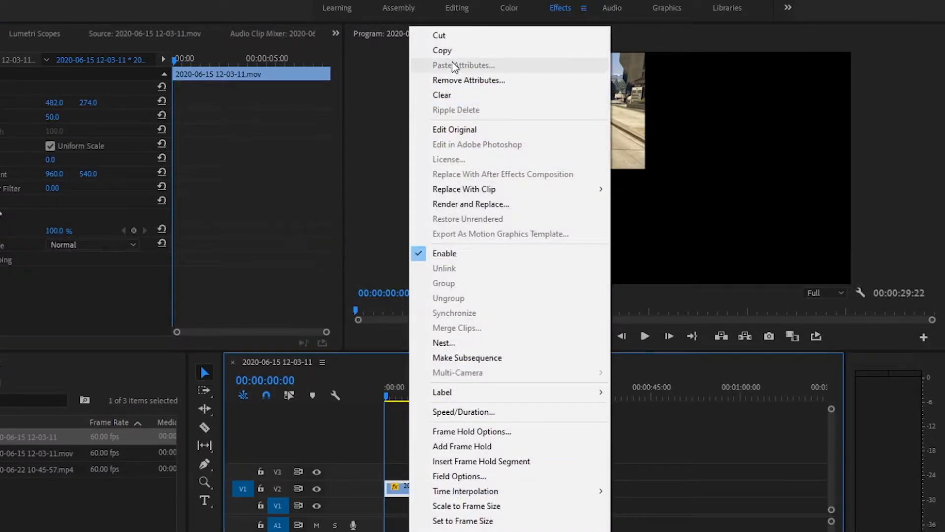
click(441, 50)
right_click(457, 488)
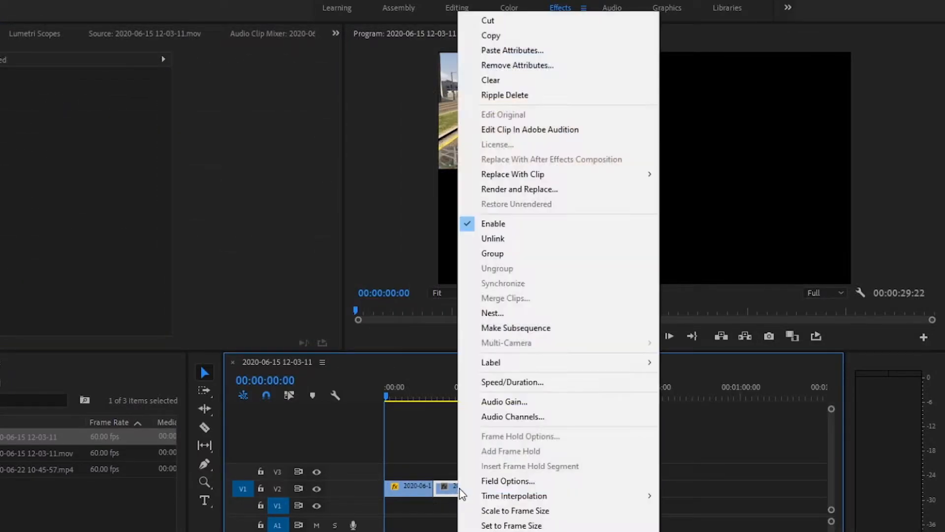
click(516, 51)
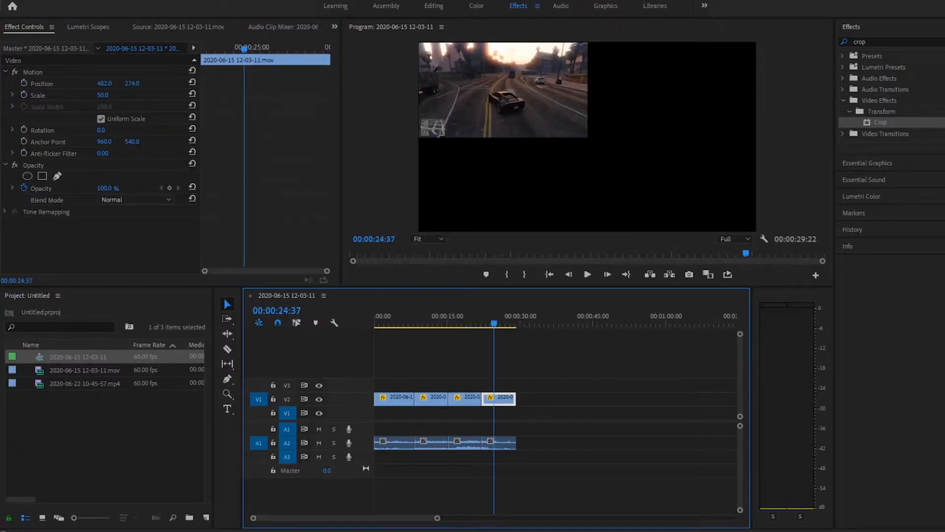
Move the fourth clip to position 1437, 810 in the frame's lower-right quadrant
drag(106, 83, 158, 83)
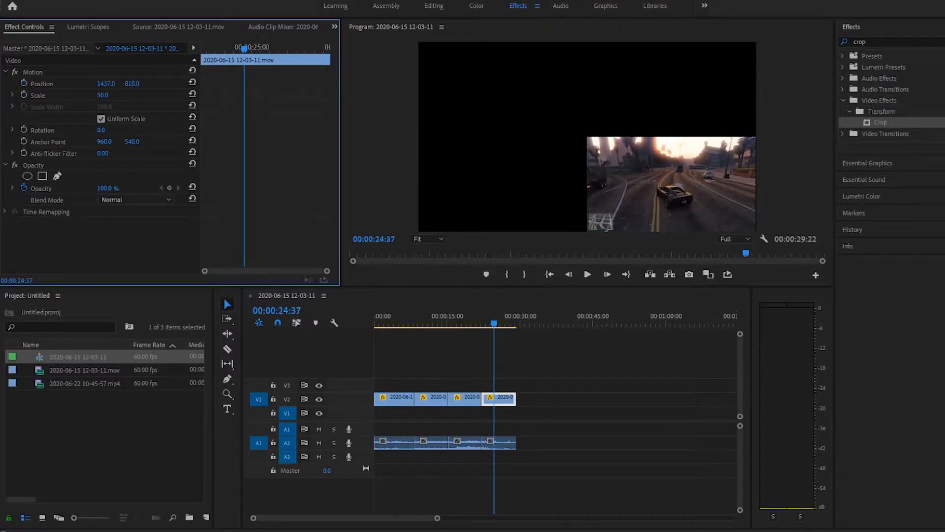
Stack the four clips on separate video tracks V1 to V4, all starting at the beginning of the sequence
drag(430, 401, 388, 386)
drag(431, 443, 390, 457)
drag(465, 400, 391, 372)
drag(463, 444, 383, 472)
drag(508, 400, 384, 417)
drag(383, 321, 363, 328)
Delete the stacked clips' audio from the audio tracks and play the four-way split screen
drag(531, 465, 379, 438)
key(Delete)
click(389, 413)
key(=)
key(=)
key(=)
key(=)
key(space)
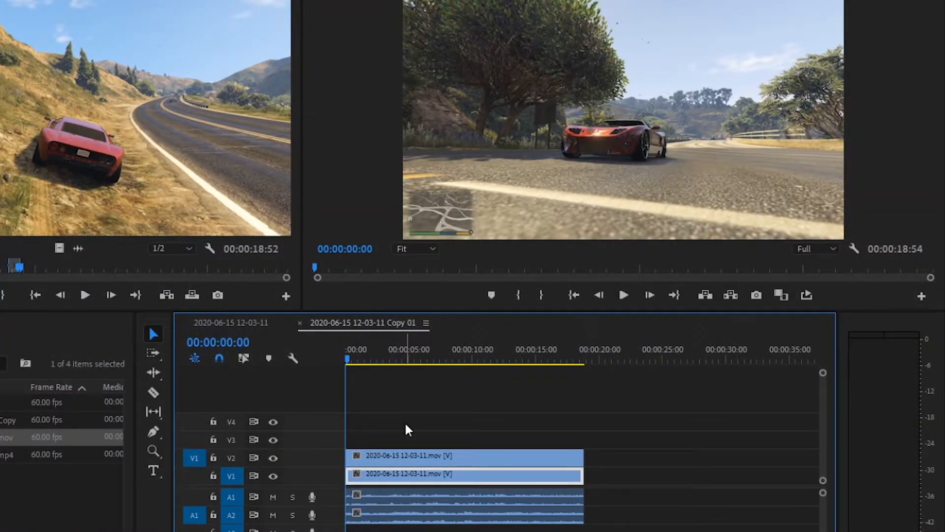
Shift the V2 clip in the Copy 01 sequence down to vertical position 794
click(412, 457)
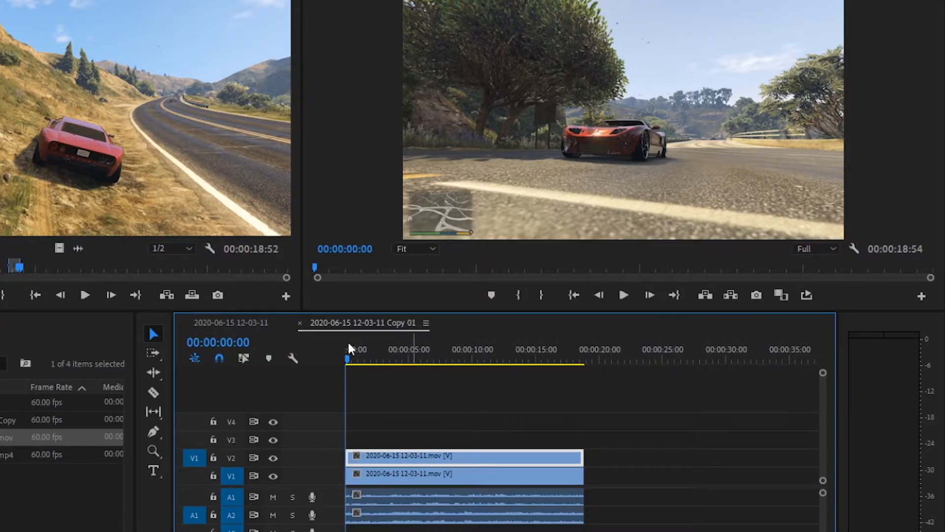
key(shift+5)
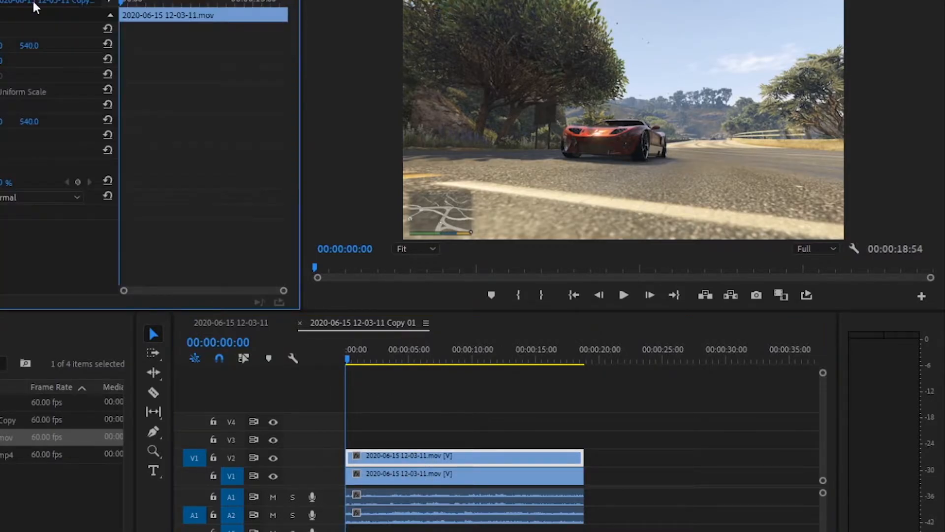
drag(29, 46, 153, 45)
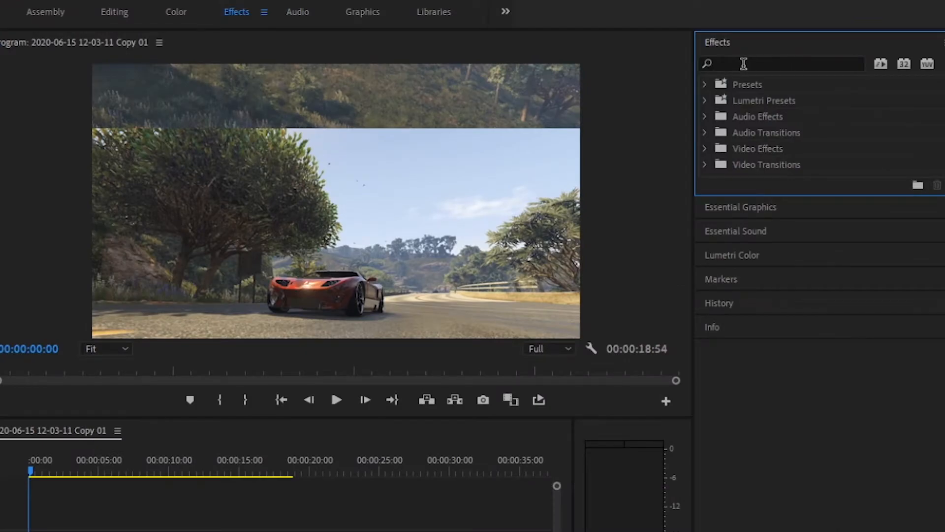
Apply the Crop effect to the V2 clip and crop its top by 33%
text(crop)
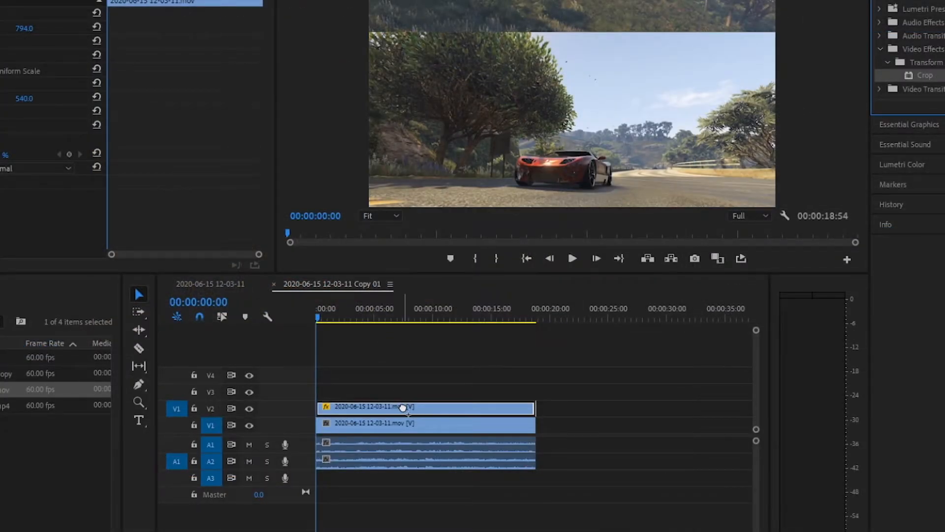
drag(403, 407, 403, 408)
click(403, 425)
click(402, 409)
scroll(9, 180, down, 3)
drag(148, 291, 164, 291)
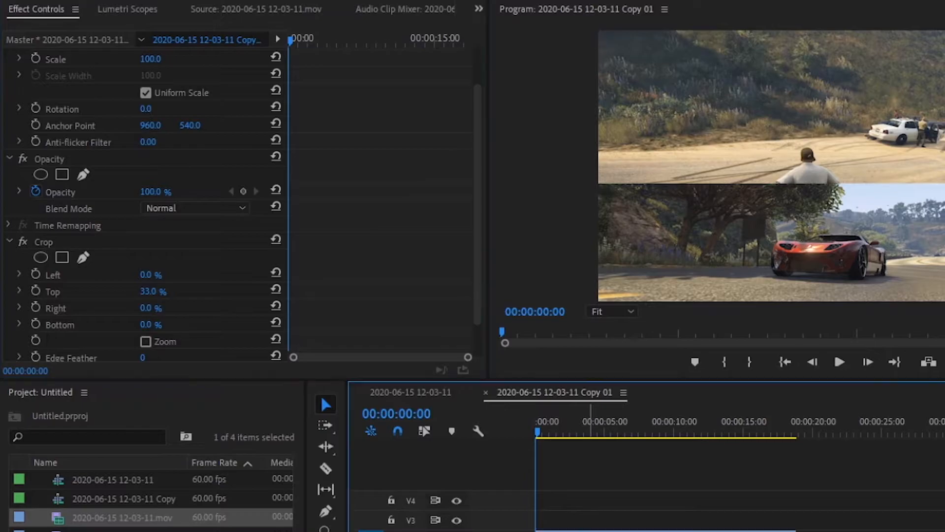
click(571, 531)
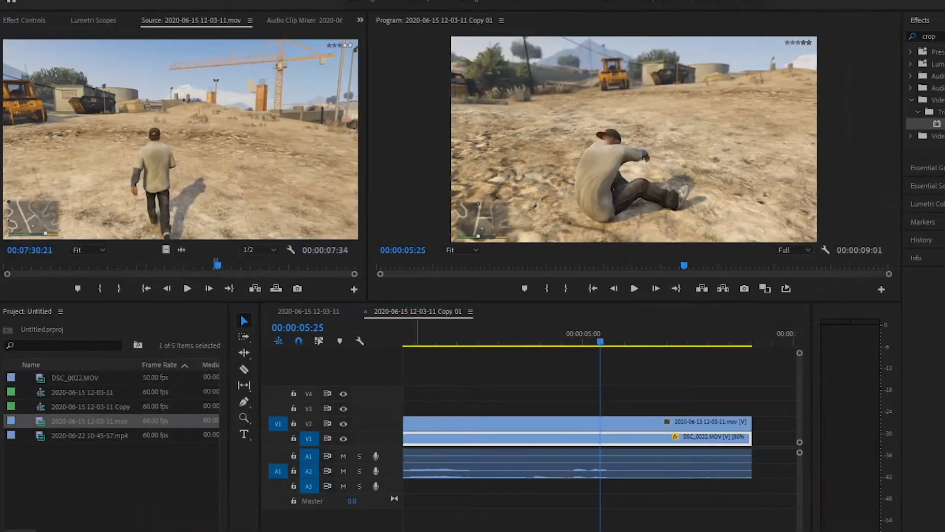
Scale down the gameplay clip on V2 and place it as an inset in the upper-left area of the frame
click(329, 341)
key(backslash)
click(474, 424)
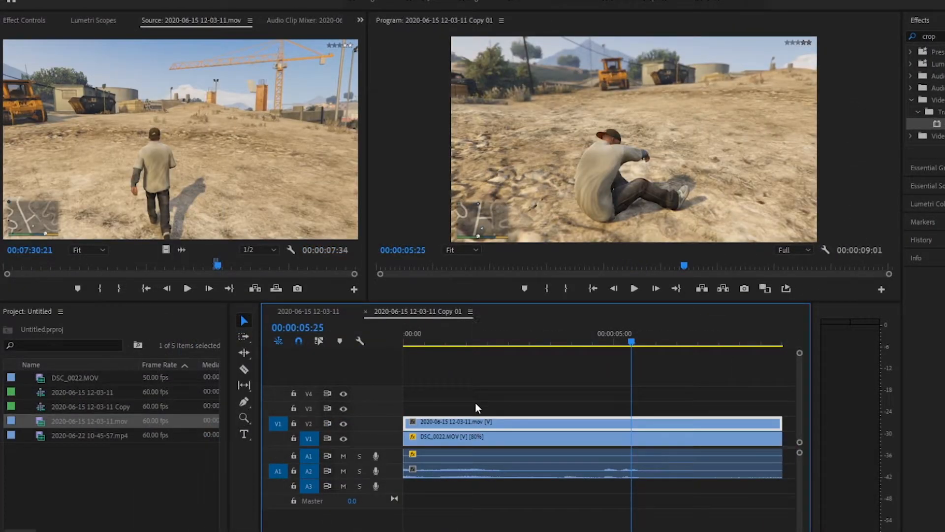
drag(468, 338, 460, 338)
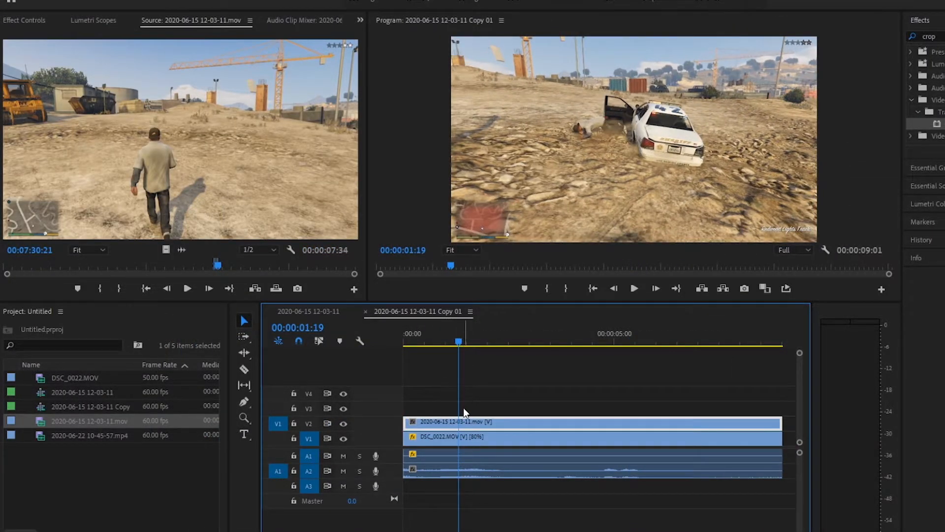
click(34, 22)
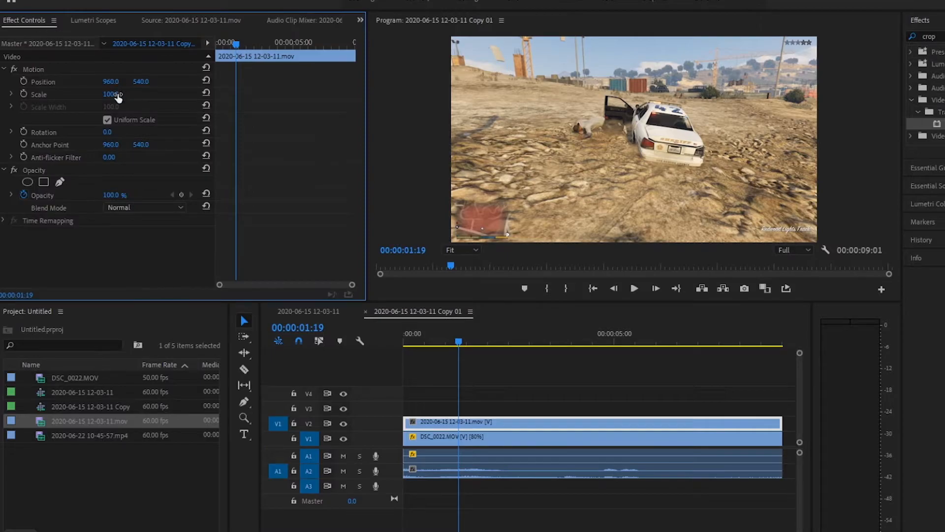
drag(109, 94, 139, 82)
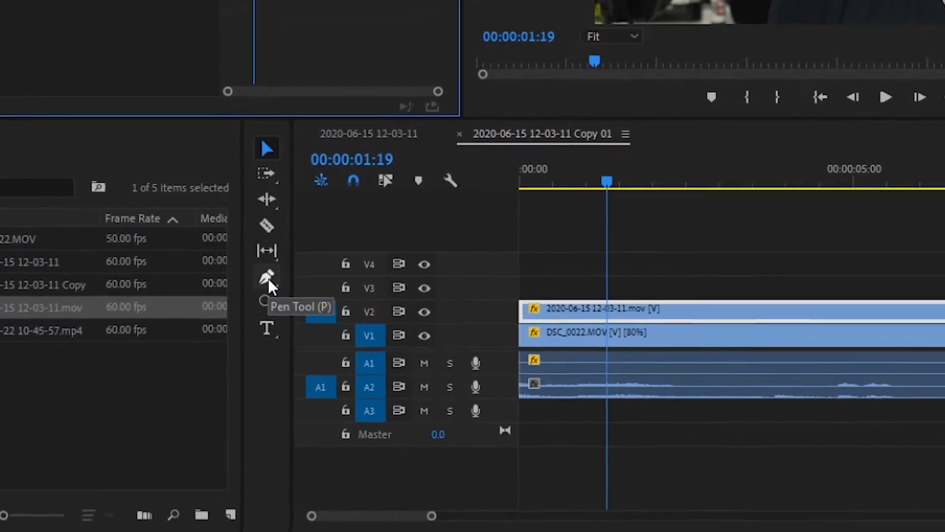
Draw a rectangle slightly larger than the gameplay inset around it with the Rectangle tool
click(268, 278)
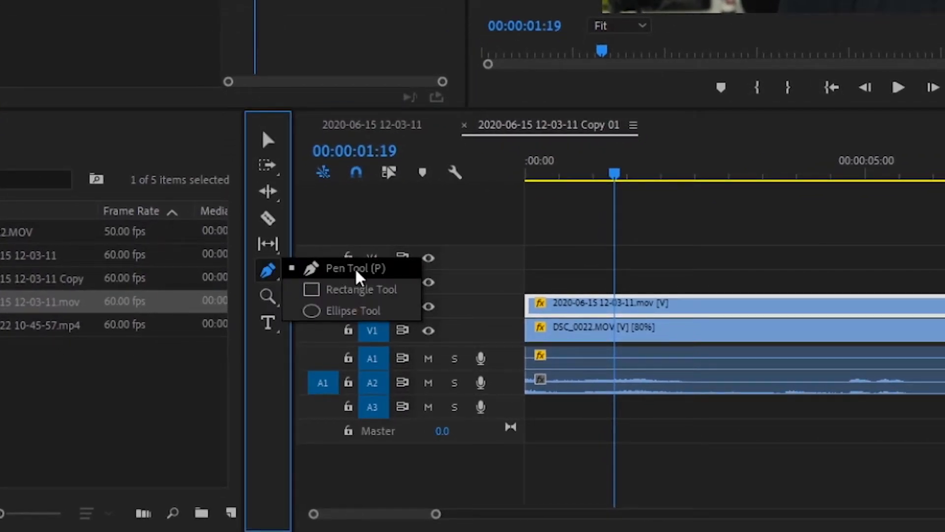
click(385, 297)
key(grave)
mouse_move(230, 93)
mouse_down()
mouse_move(357, 181)
mouse_move(473, 235)
mouse_up()
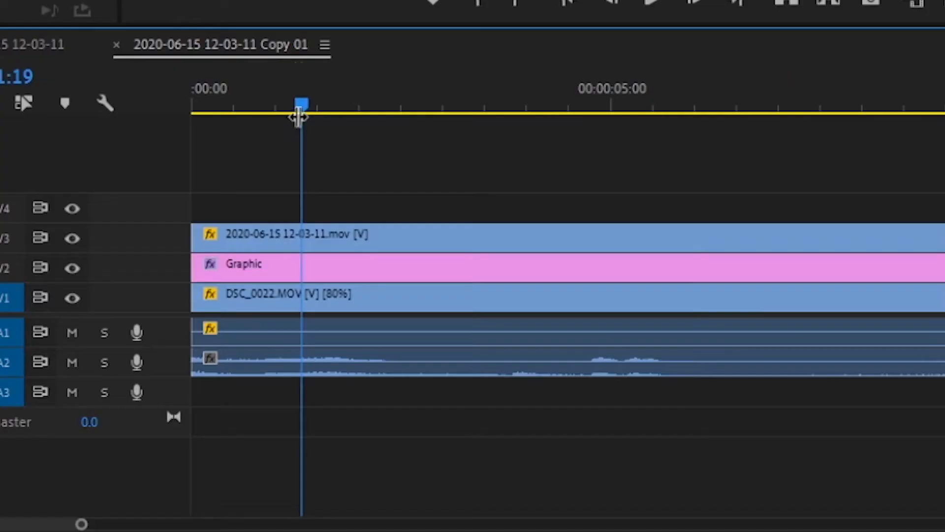
Enable the shadow on the purple rectangle graphic and adjust the shadow's settings
click(323, 267)
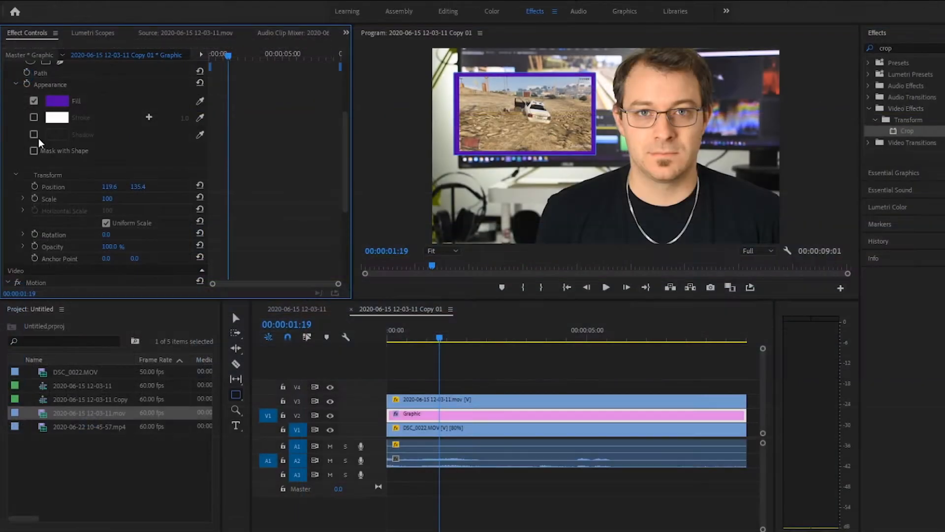
click(34, 136)
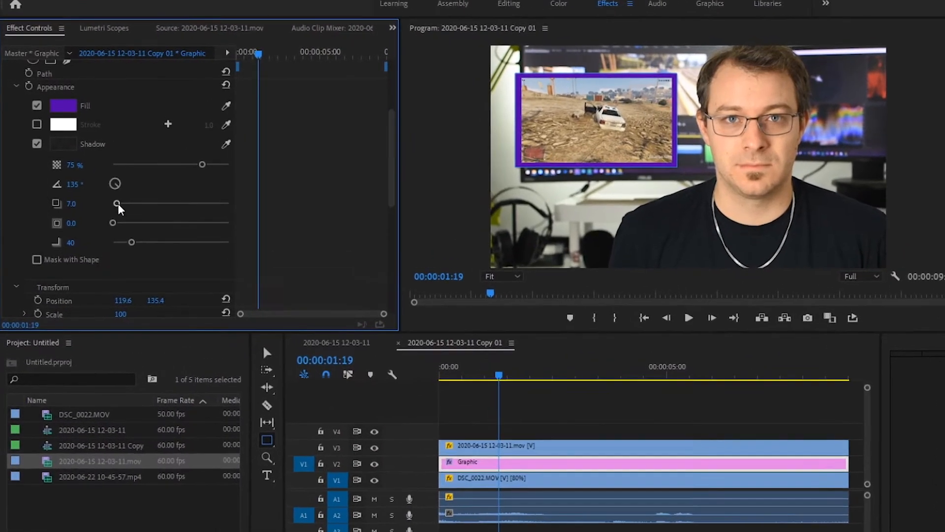
drag(104, 187, 124, 187)
drag(153, 219, 157, 220)
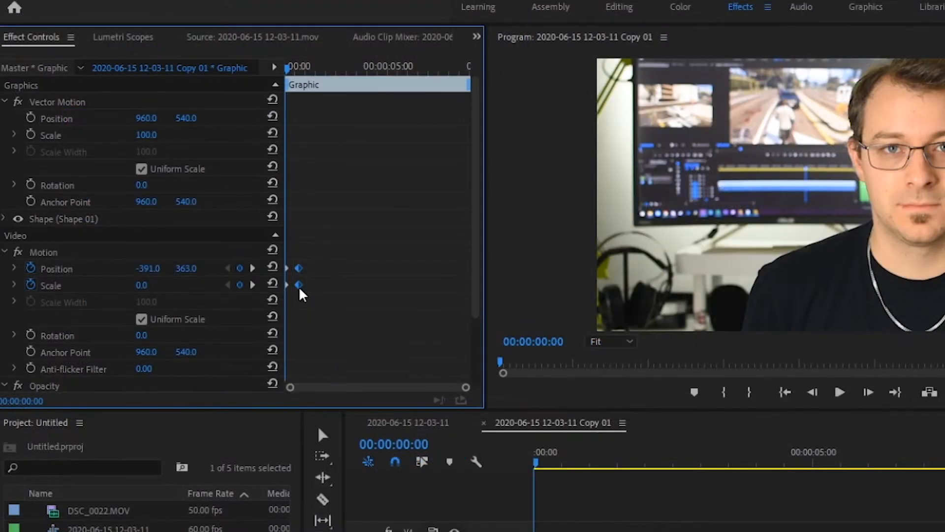
Apply Ease In temporal interpolation to the graphic's second Position and Scale keyframes
right_click(299, 285)
mouse_move(372, 421)
click(503, 513)
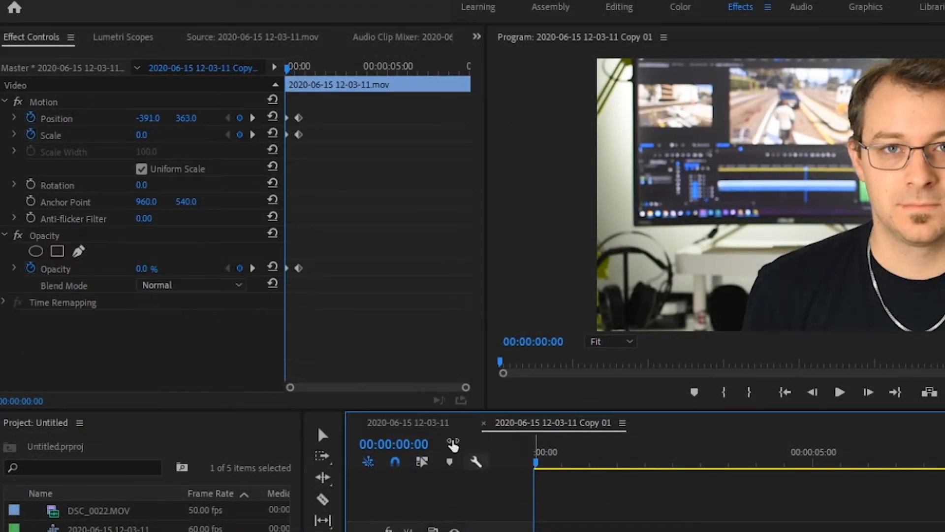
Apply Ease In to the gameplay clip's second Position, Scale and Opacity keyframes and play the animation
drag(319, 106, 303, 283)
right_click(299, 268)
mouse_move(377, 400)
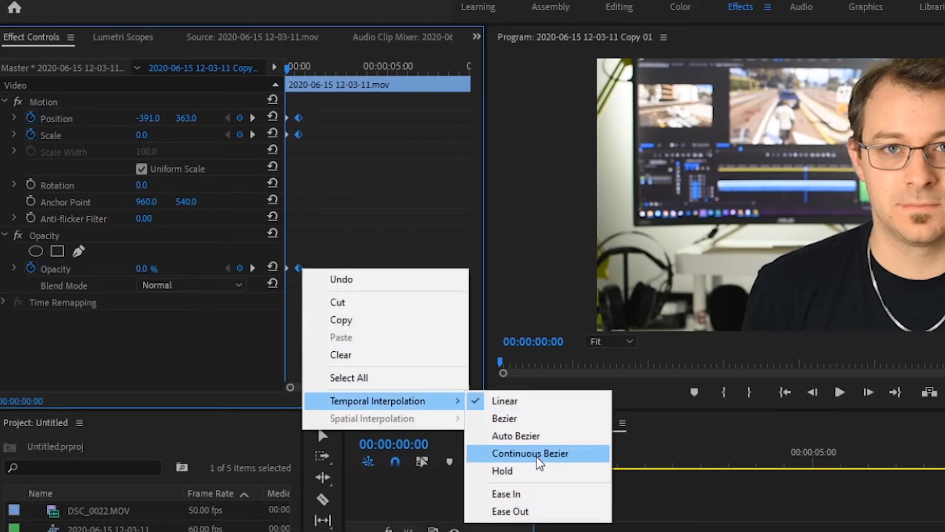
click(512, 493)
click(489, 464)
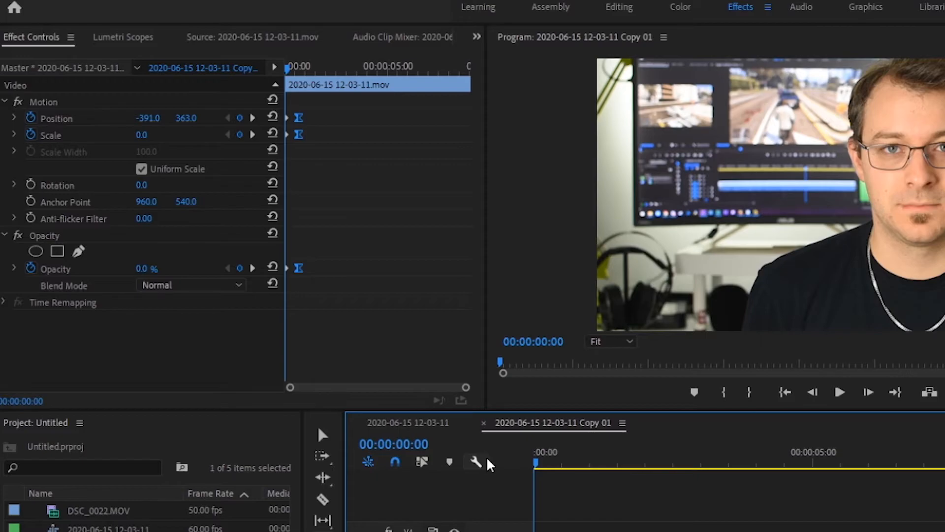
key(space)
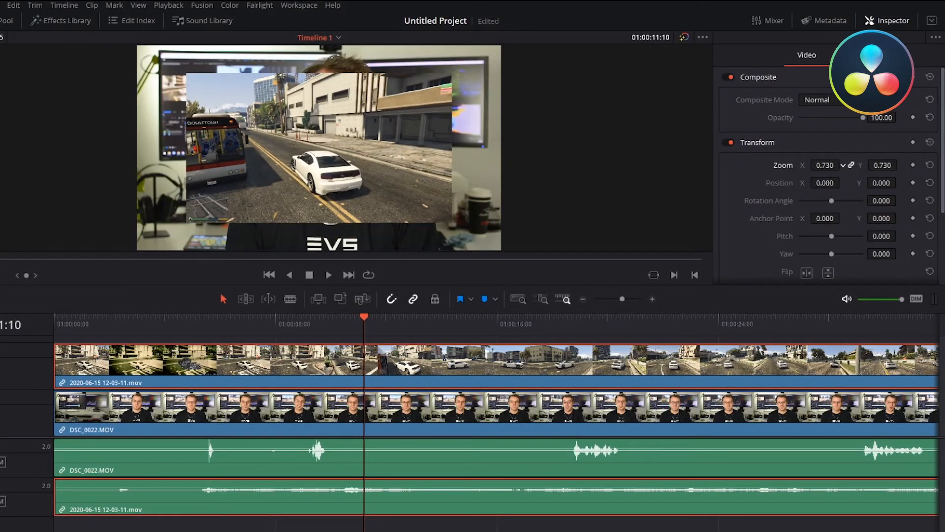
In DaVinci Resolve, set the gameplay clip's zoom to 0.270 and its position to X -504, Y 225
drag(825, 165, 582, 183)
drag(831, 164, 872, 182)
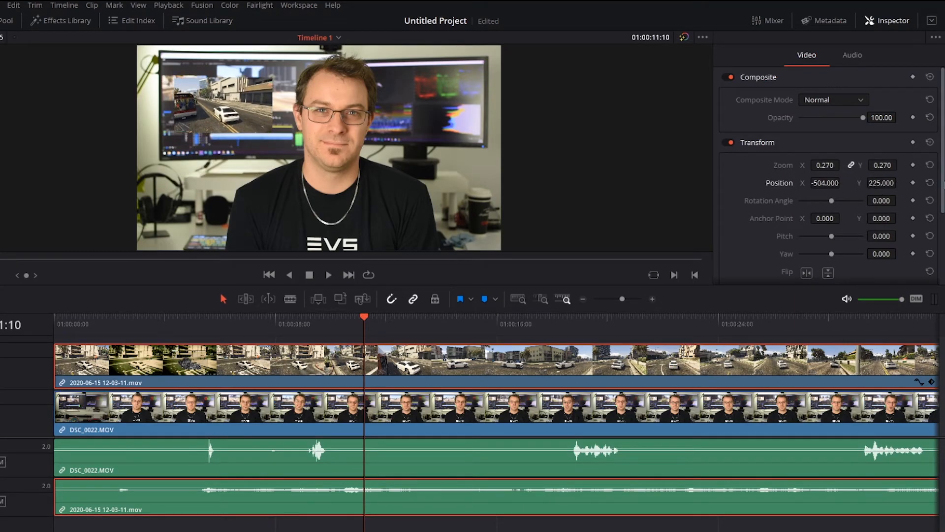
Crop one edge of the gameplay inset slightly with the clip's Cropping settings
drag(944, 182, 944, 231)
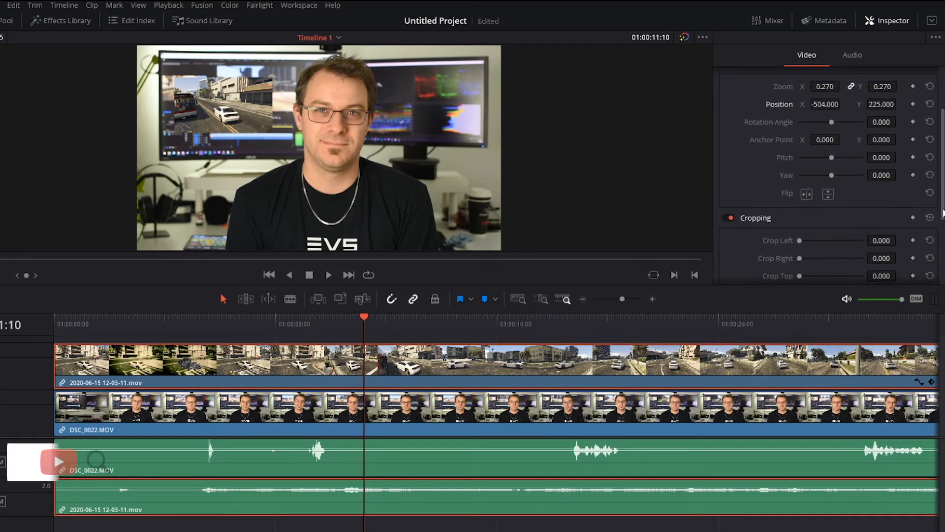
scroll(827, 211, down, 2)
drag(799, 210, 814, 211)
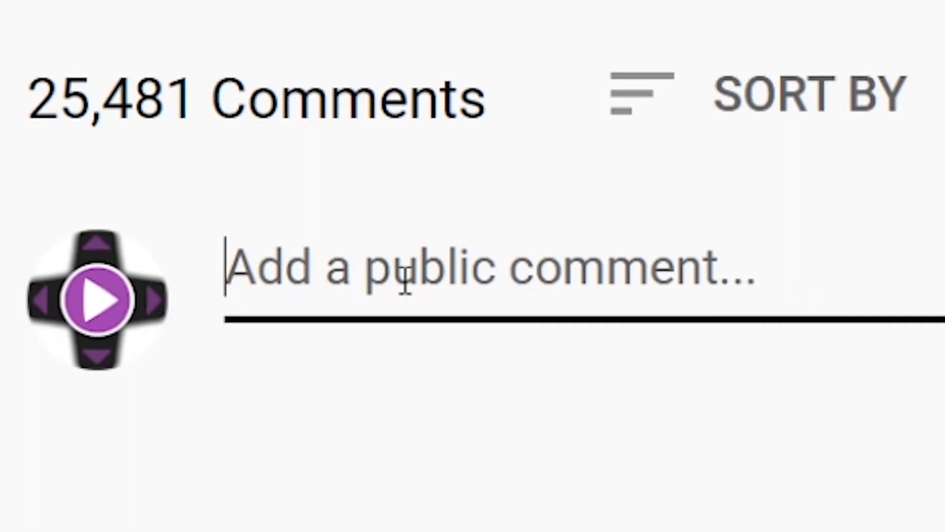
Switch to the YouTube comments and start a public comment with "I want t"
text(I want t)
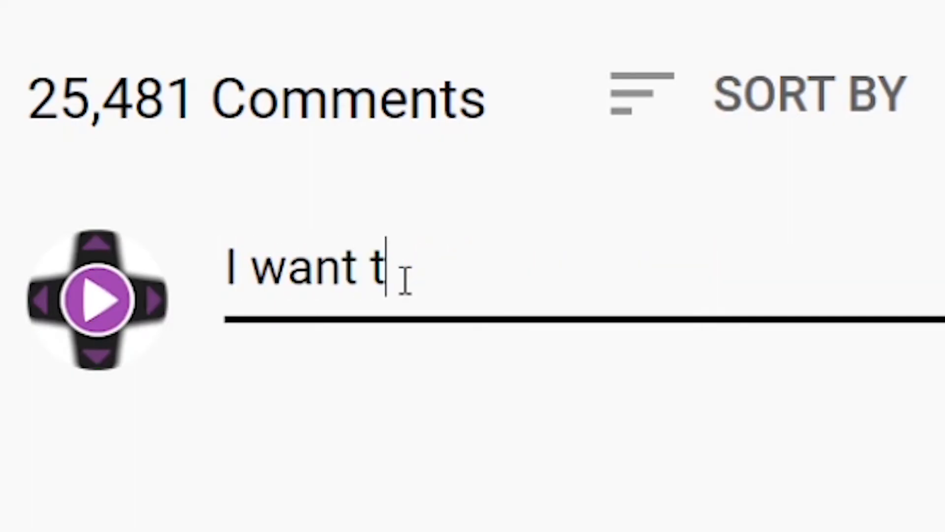